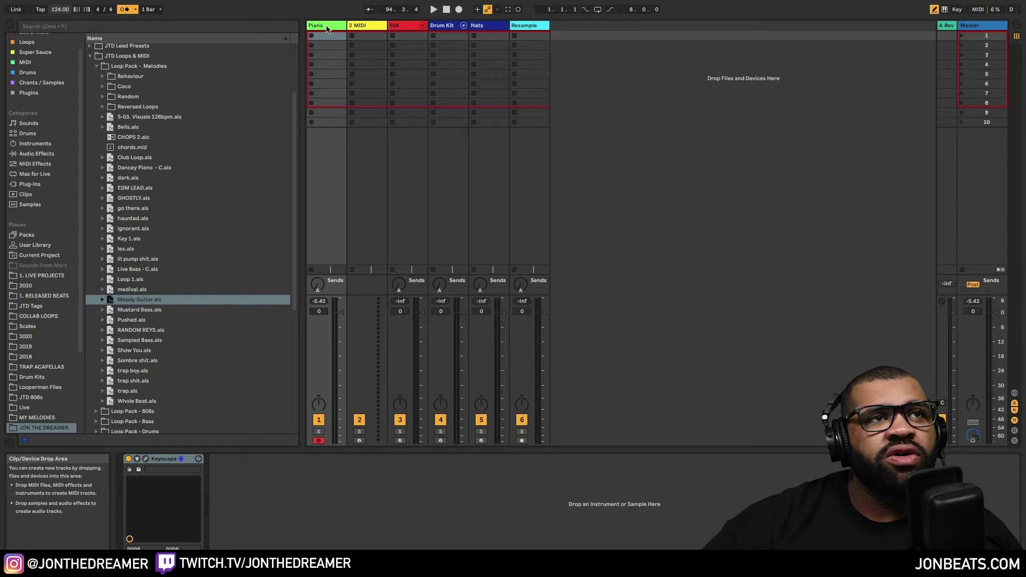
Close the help Info View panel with Shift+?
key("shift+slash")
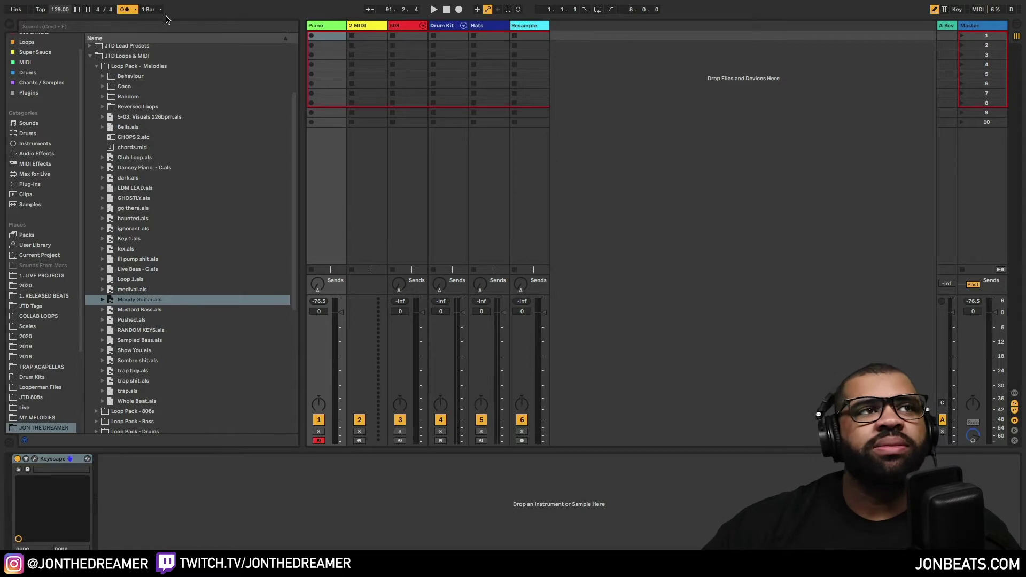
Turn on the metronome, record the Piano 1 clip in the Piano track's first slot, and launch it.
left_click(123, 9)
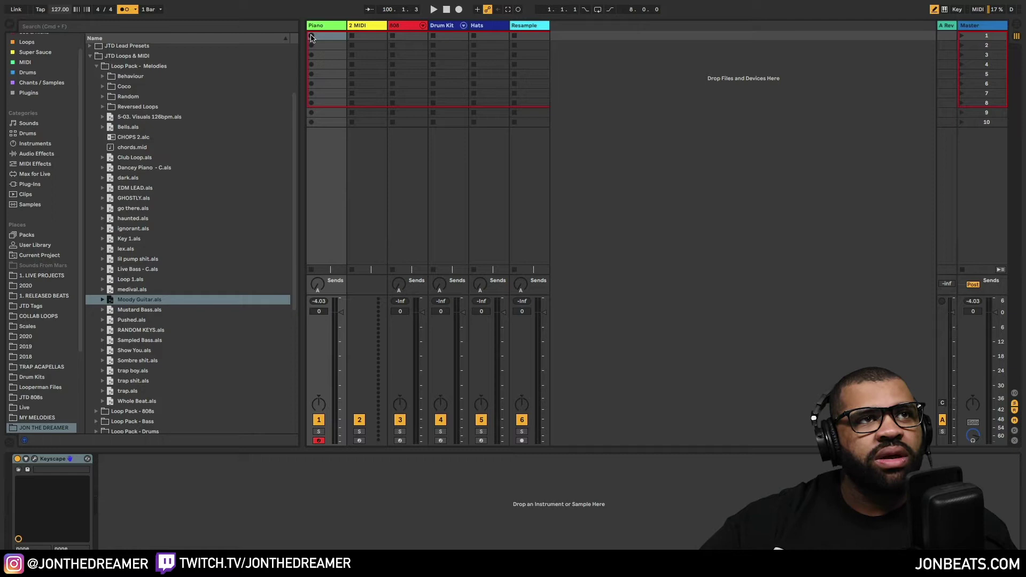
left_click(311, 37)
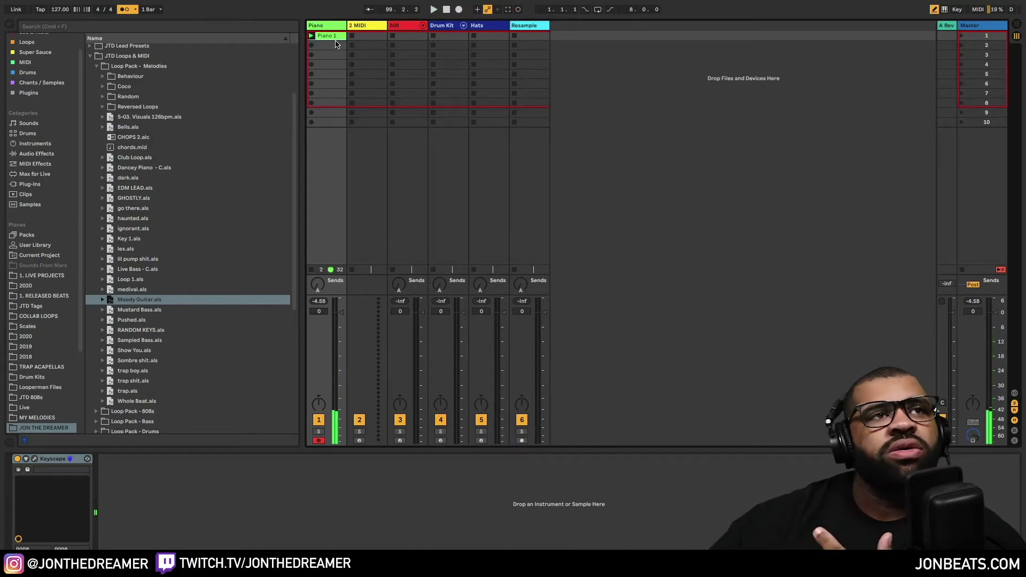
left_click(312, 36)
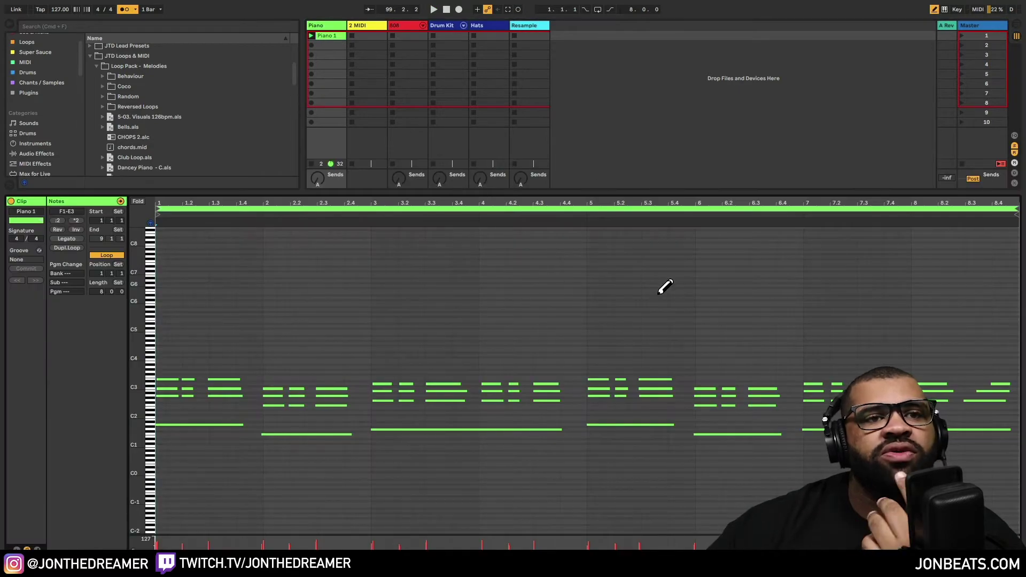
Exit draw mode, enlarge the note editor, zoom to bars 1–8 and mark bar 5.
key("b")
left_click_drag(627, 193, 615, 31)
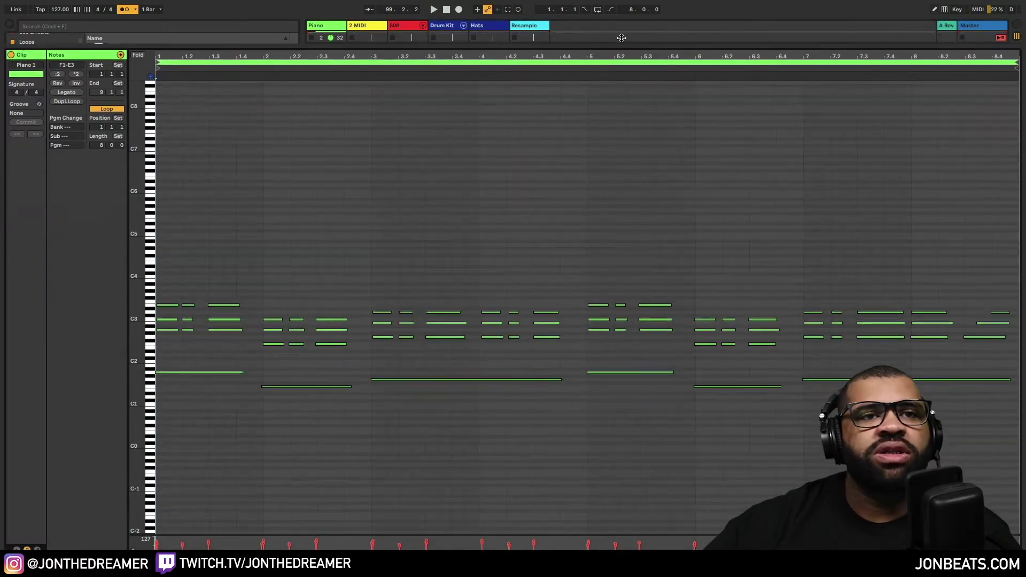
left_click_drag(398, 43, 883, 86)
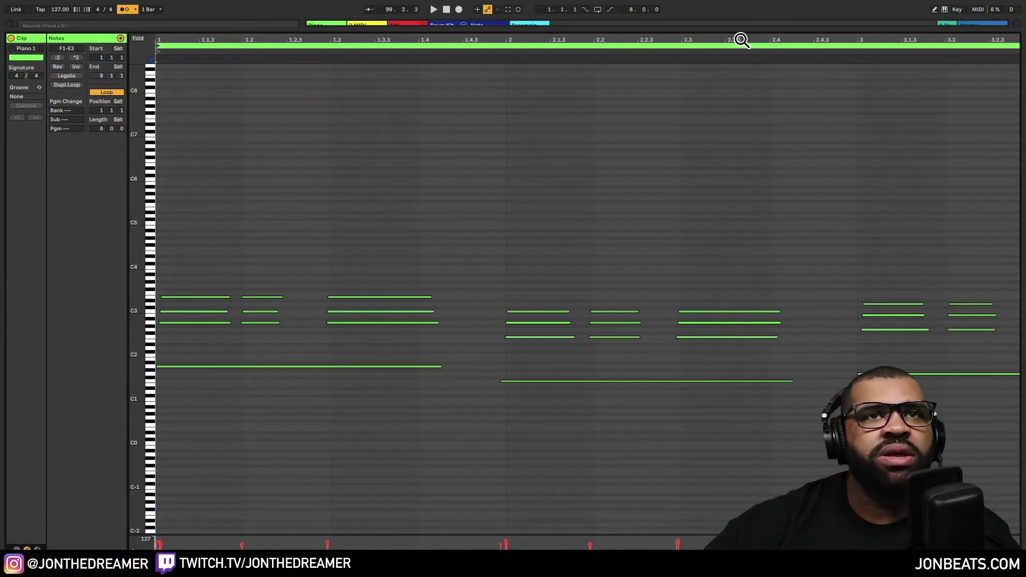
left_click_drag(740, 40, 361, 66)
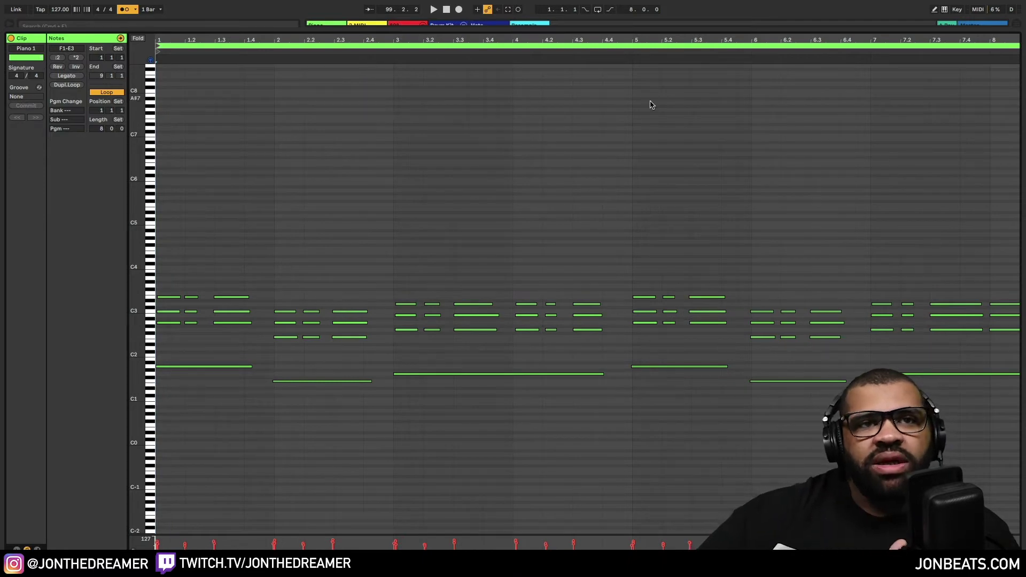
left_click_drag(696, 40, 648, 43)
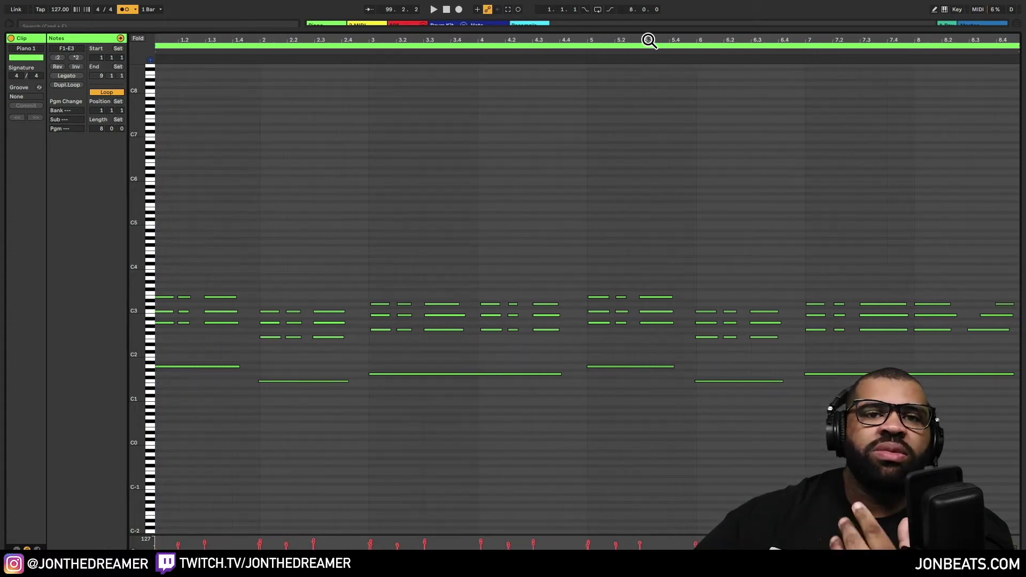
left_click(651, 218)
left_click(588, 439)
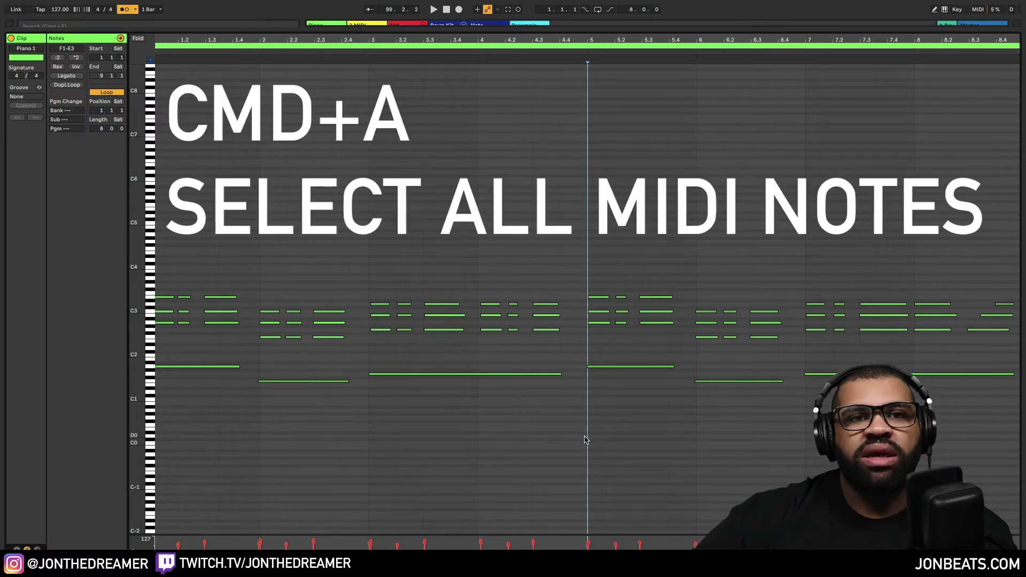
Select all Piano 1 notes and quantize them to the grid.
key("super+a")
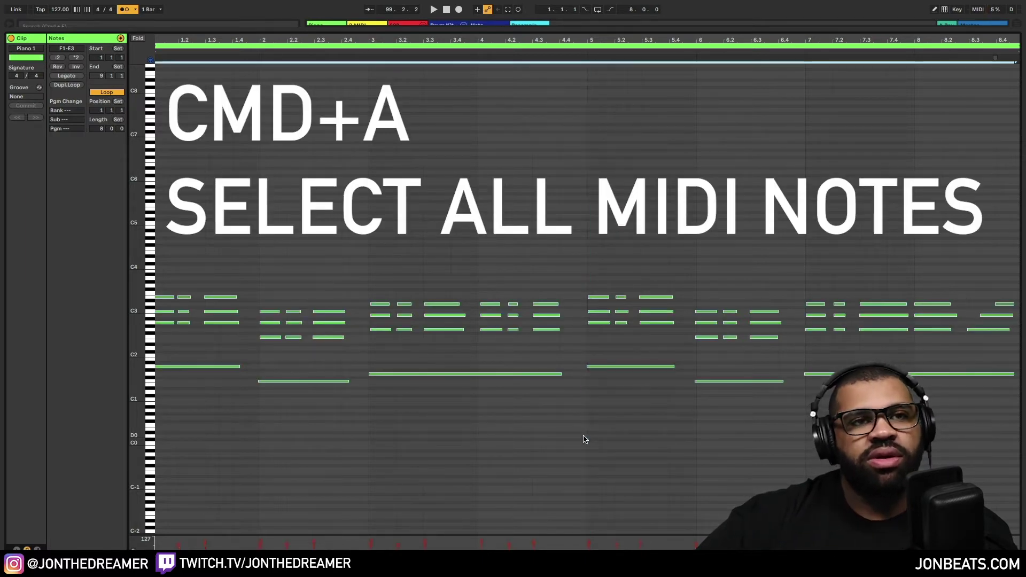
right_click(585, 257)
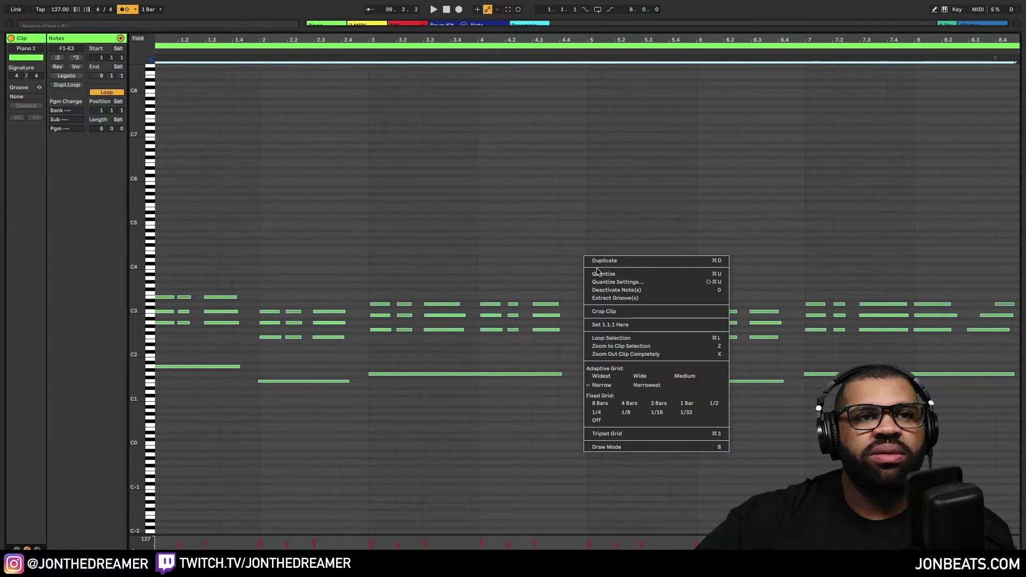
left_click(599, 274)
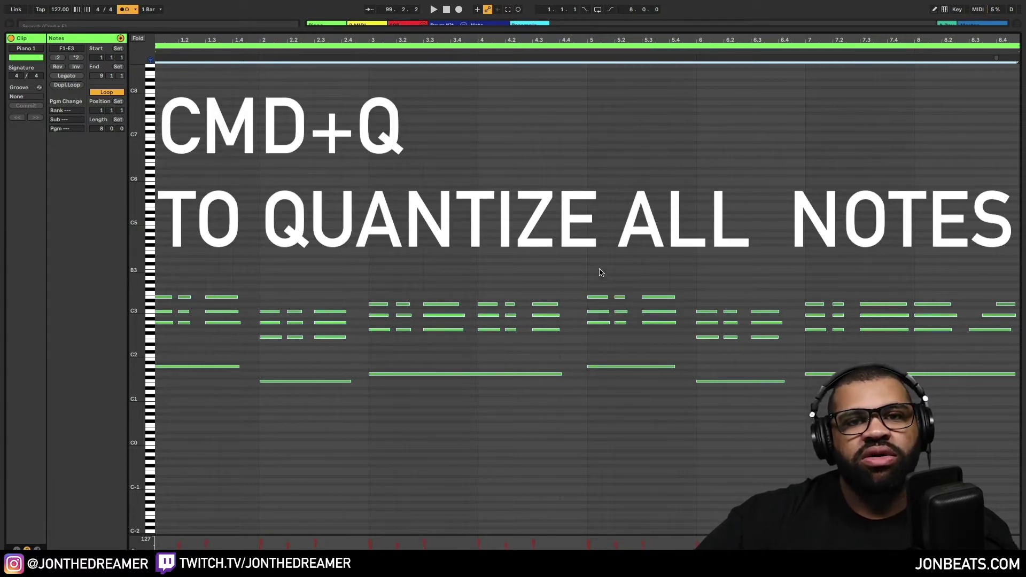
Switch to a fixed 1/4 grid and deselect the notes.
right_click(589, 194)
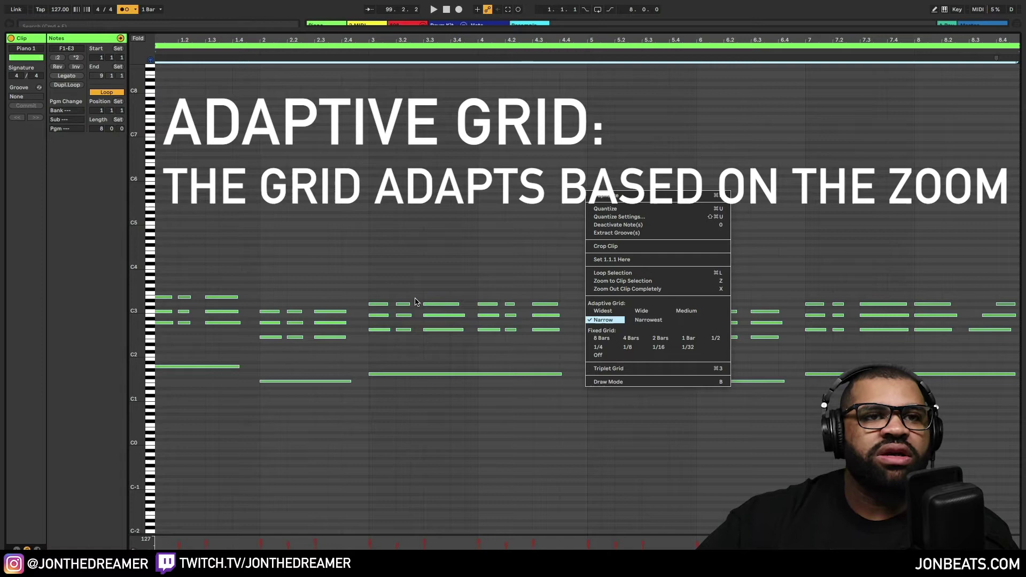
left_click(608, 348)
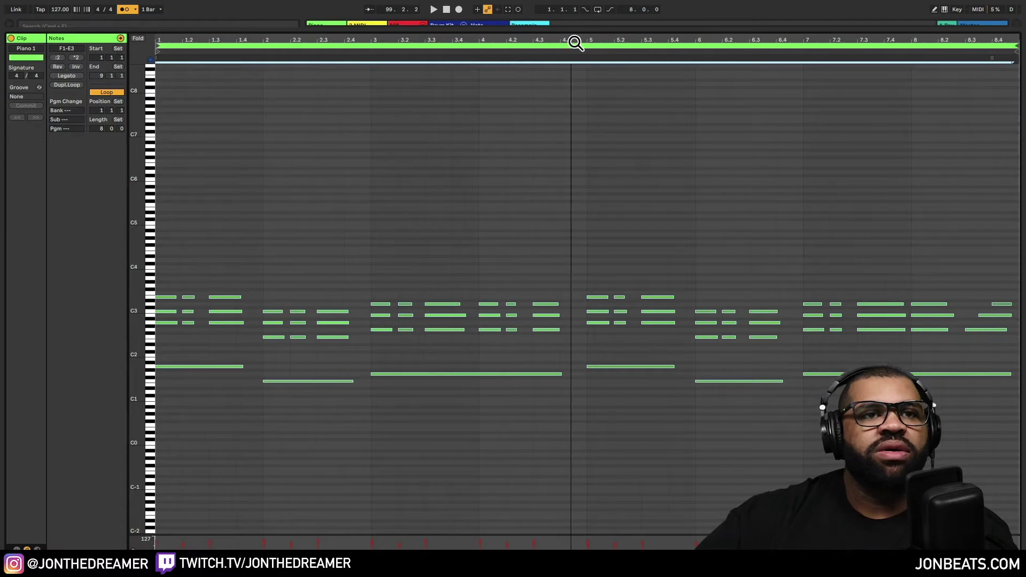
left_click(596, 122)
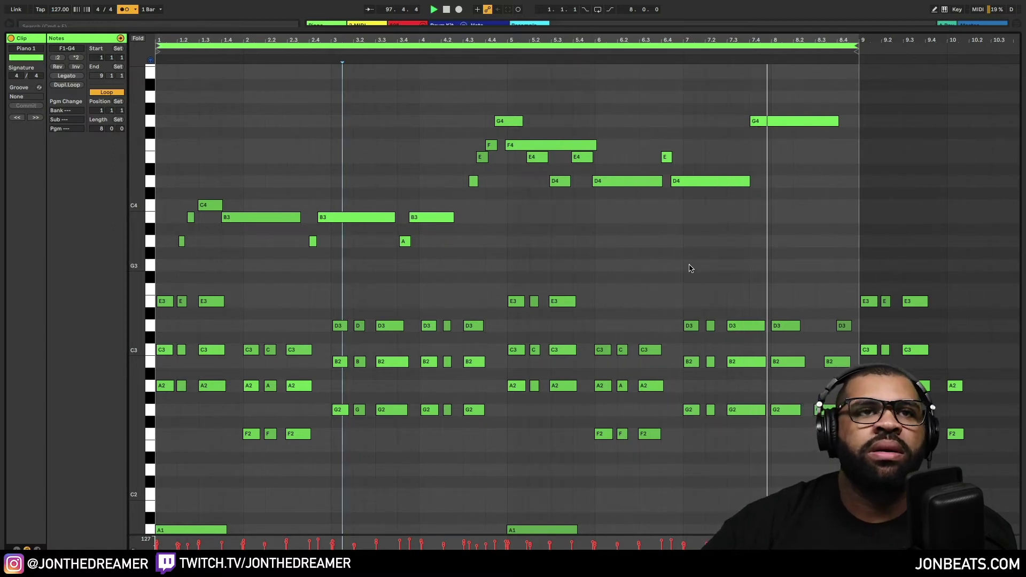
Fit the whole clip in the editor and set a fixed 1/16 grid.
key("z")
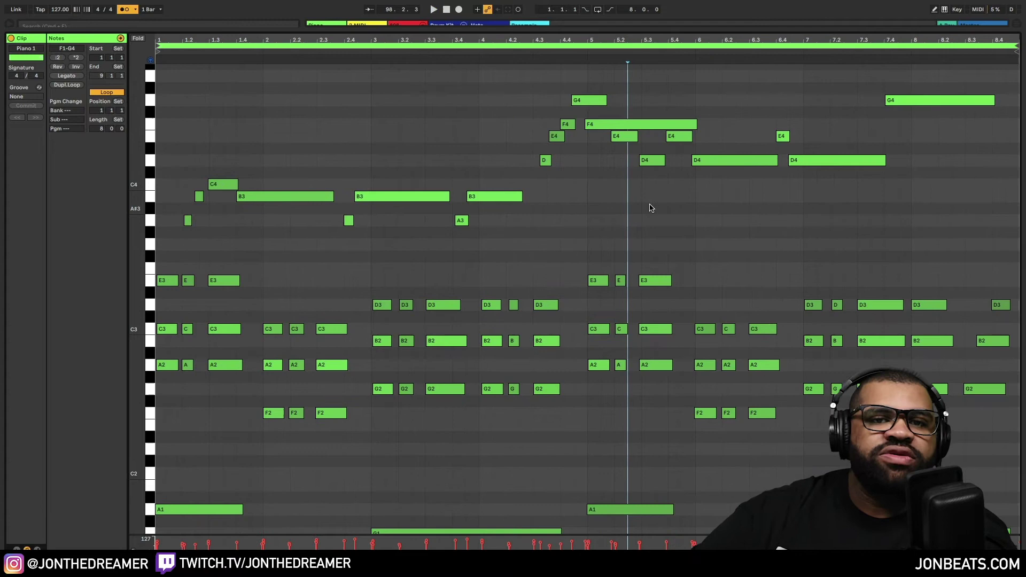
right_click(699, 223)
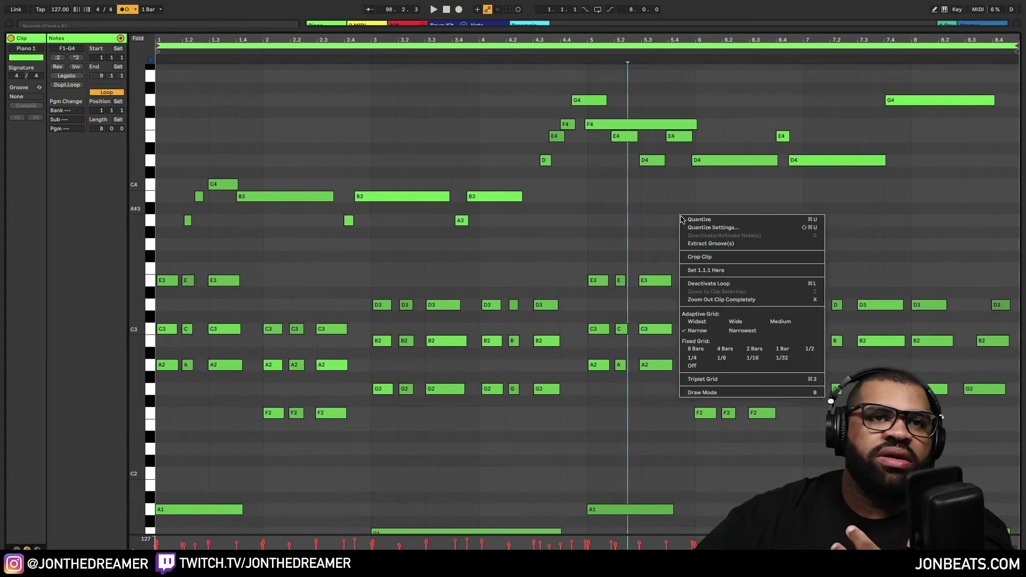
left_click(757, 359)
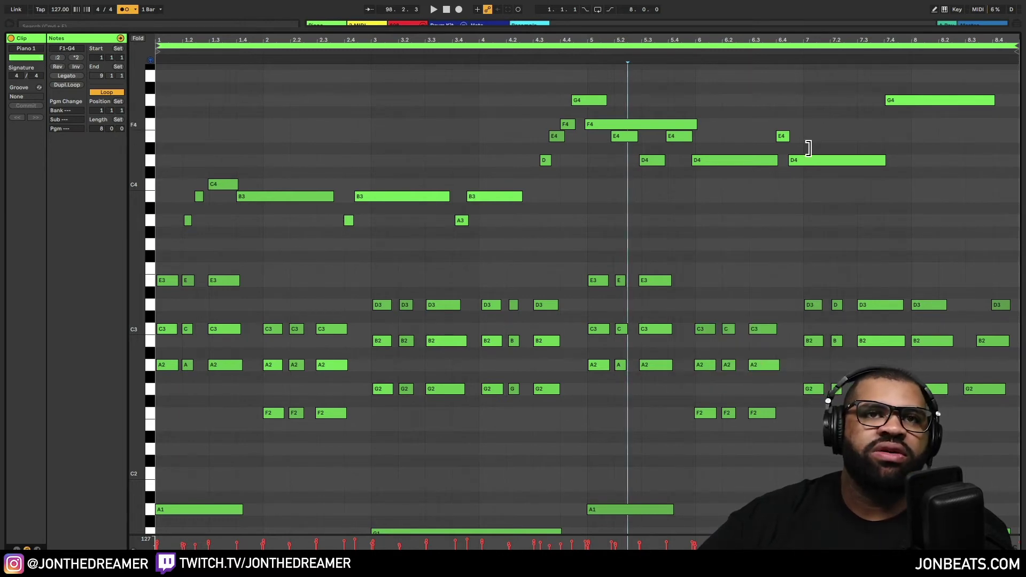
Select all Piano 1 notes and quantize them to 1/16.
left_click(593, 231)
key("super+a")
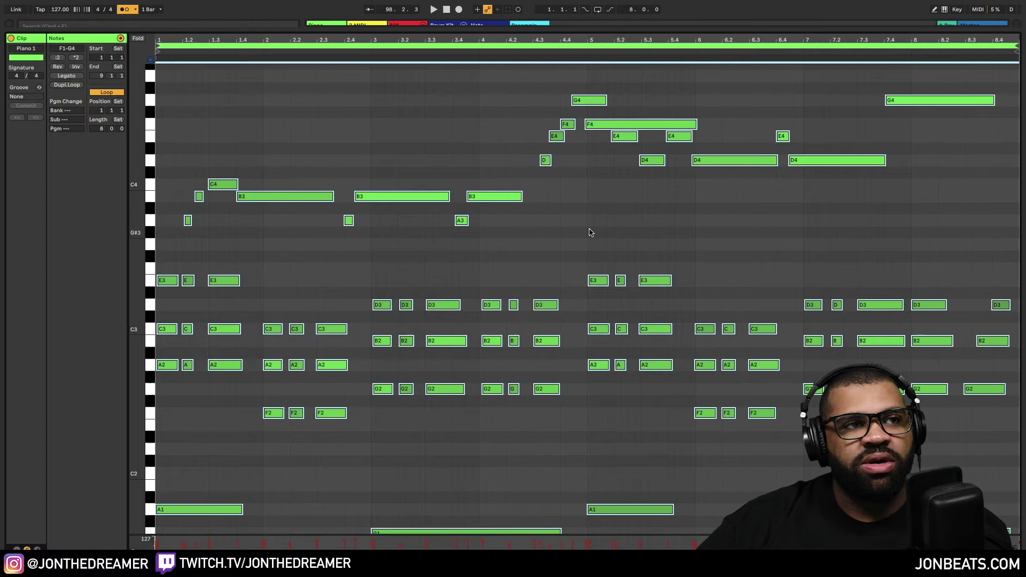
right_click(596, 229)
left_click(618, 246)
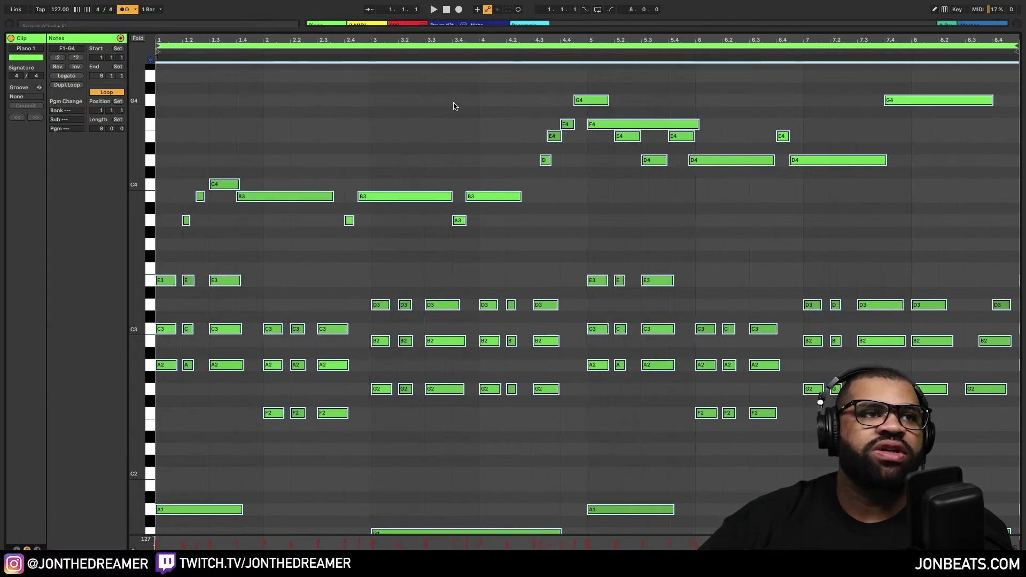
Play the clip and move the D4 note near bar 4.3 slightly earlier.
key("space")
left_click_drag(230, 47, 230, 59)
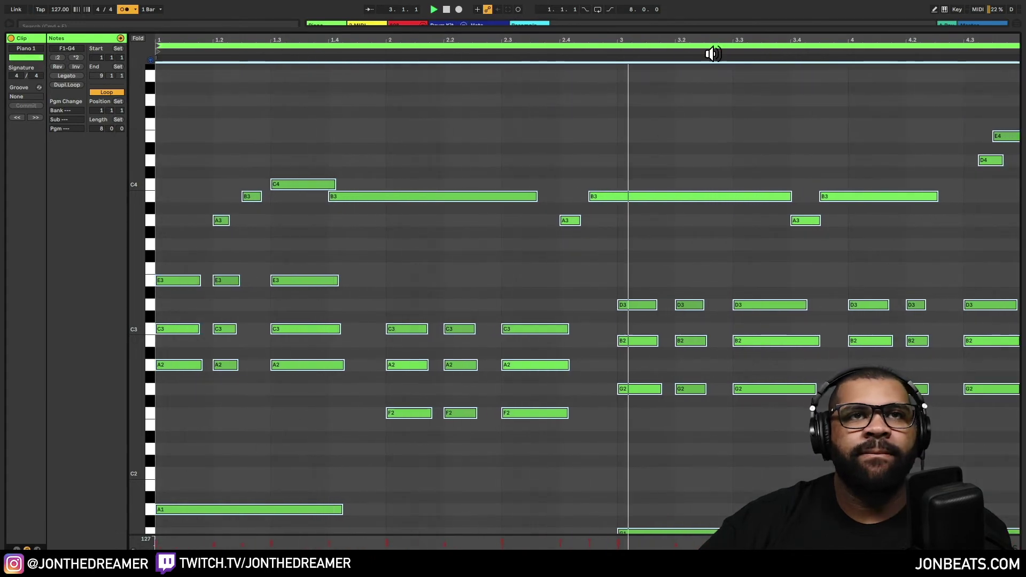
left_click_drag(714, 53, 324, 53)
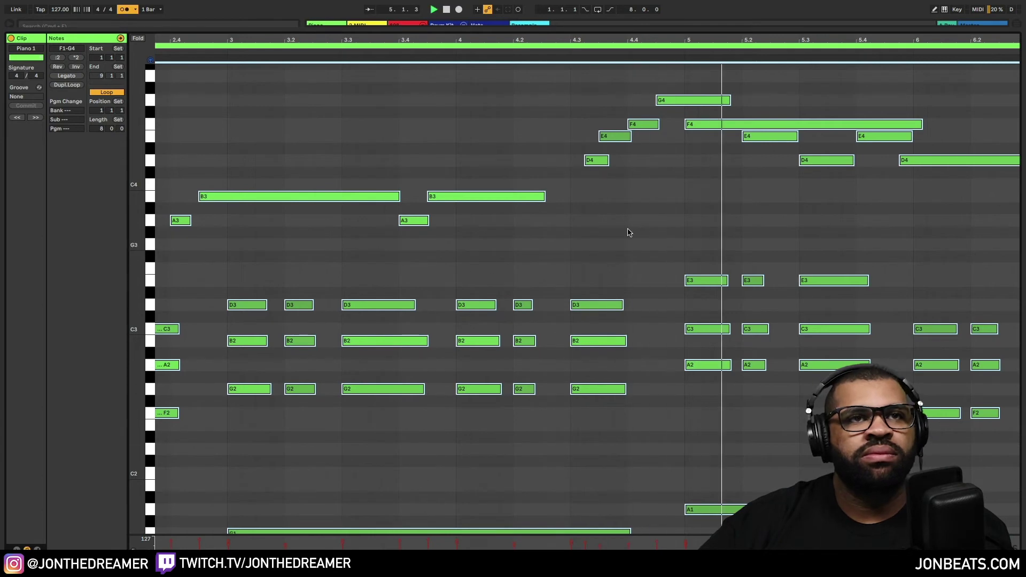
key("minus")
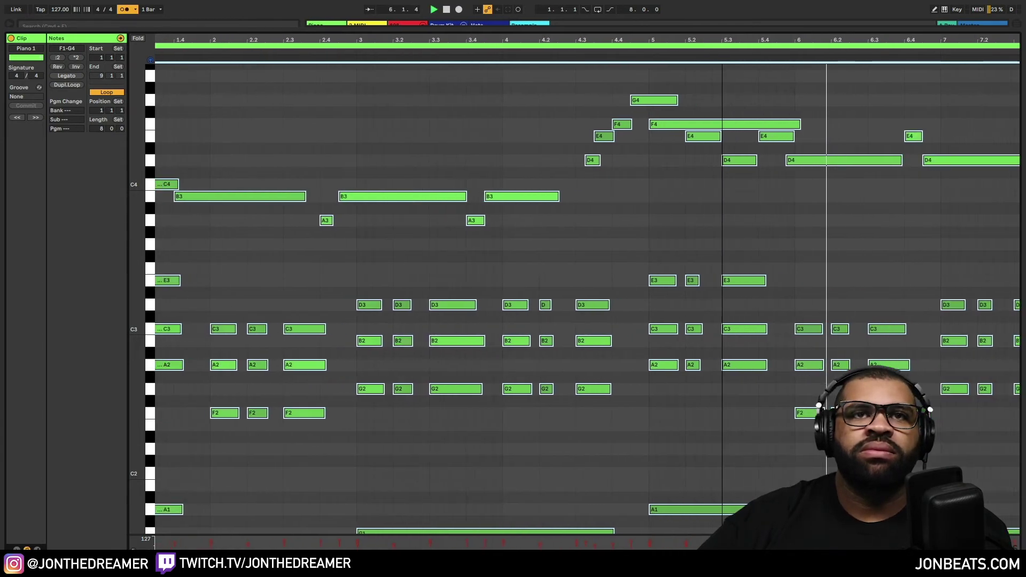
scroll(695, 160, "right", 3)
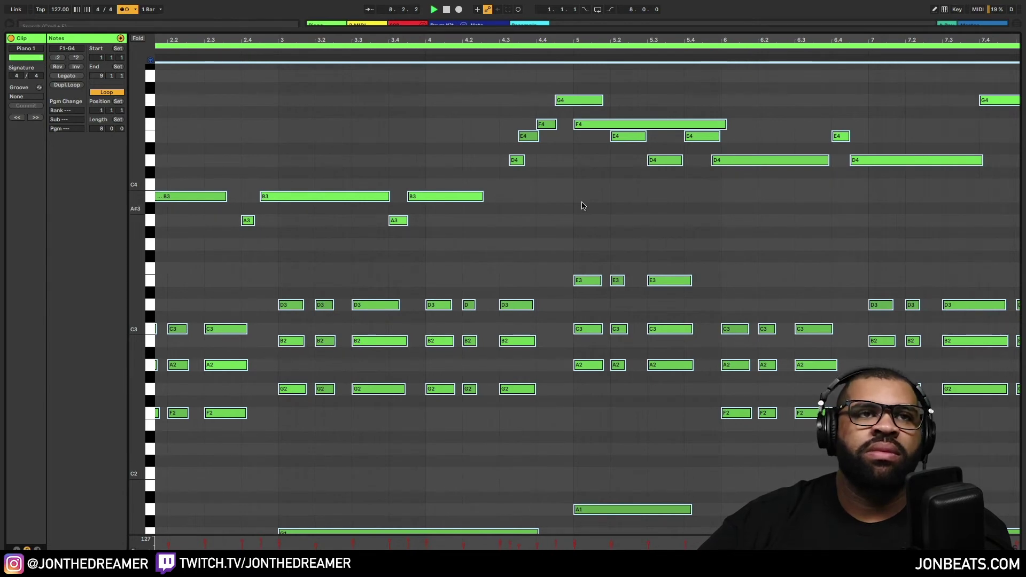
left_click(546, 210)
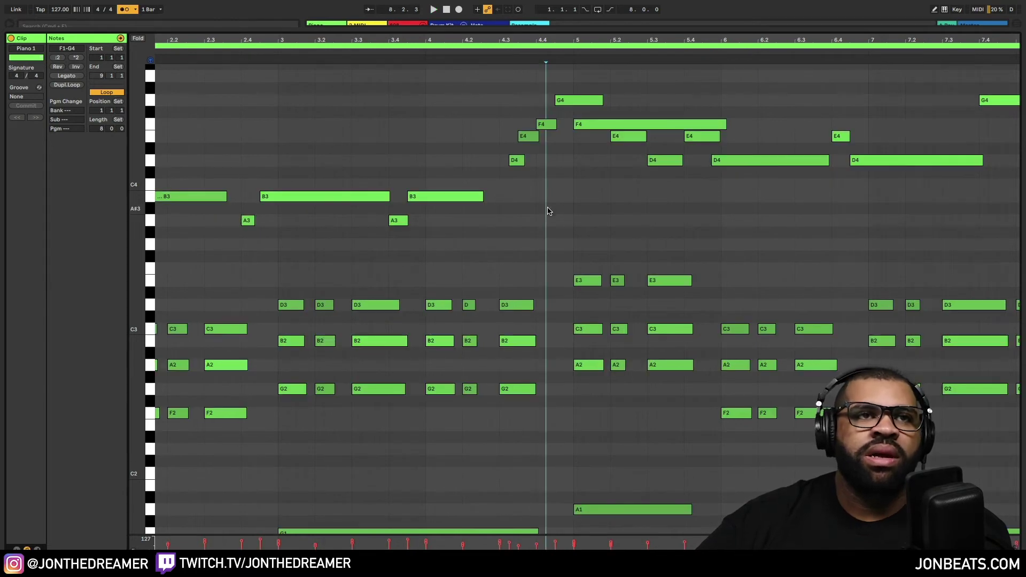
left_click(528, 180)
left_click_drag(517, 161, 507, 174)
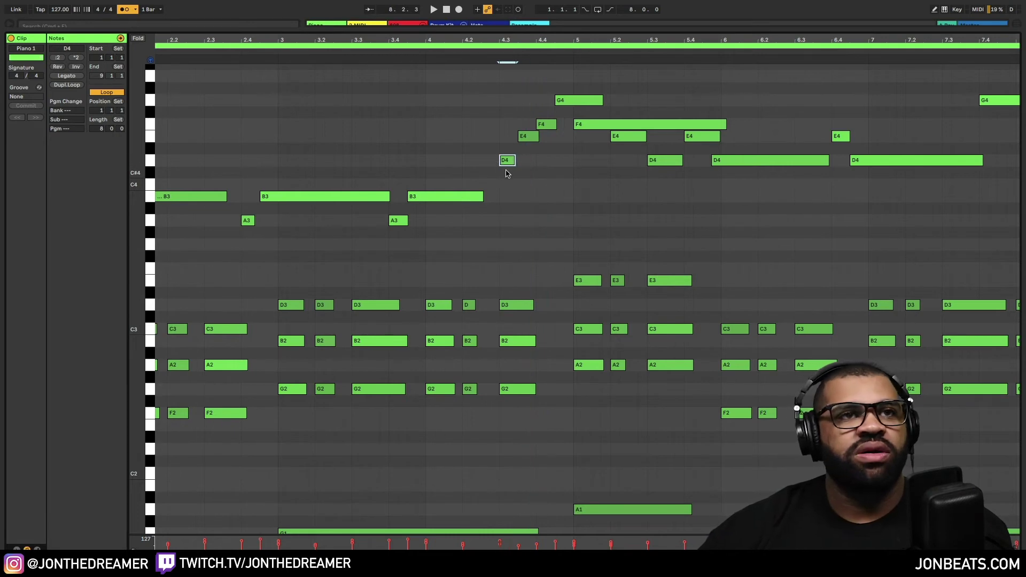
Nudge the D4 note at bar 6 one grid step later and replay the clip.
left_click(737, 161)
key("Right")
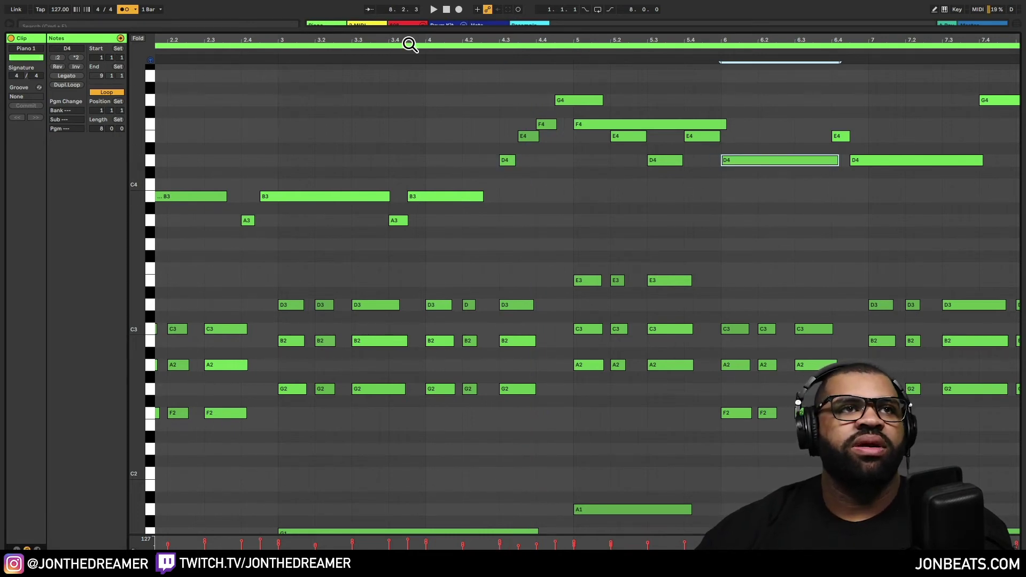
left_click_drag(411, 44, 580, 41)
key("space")
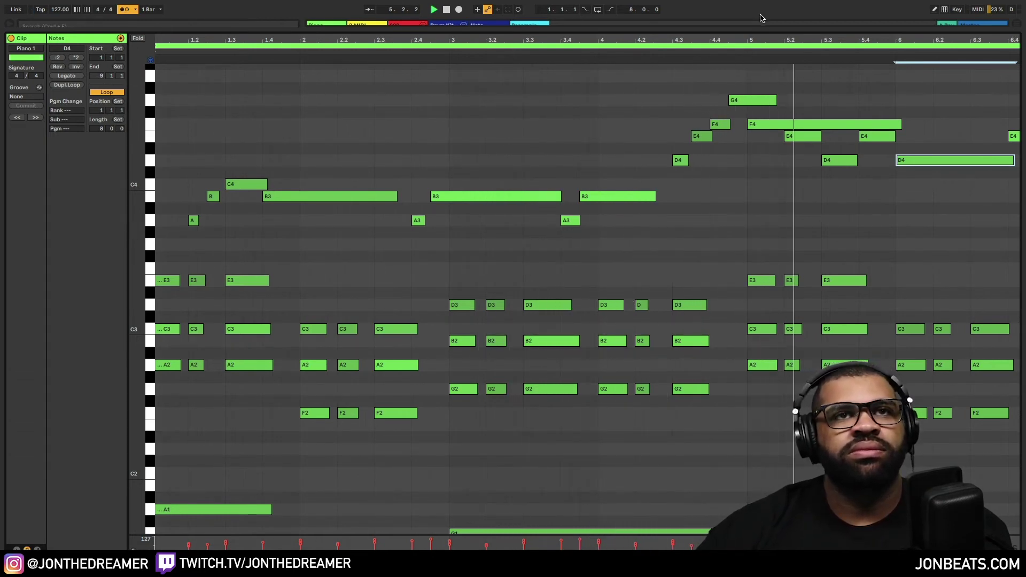
Select the G2–B2–D3 chord near bar 8.3 and lengthen it slightly.
left_click_drag(763, 41, 439, 41)
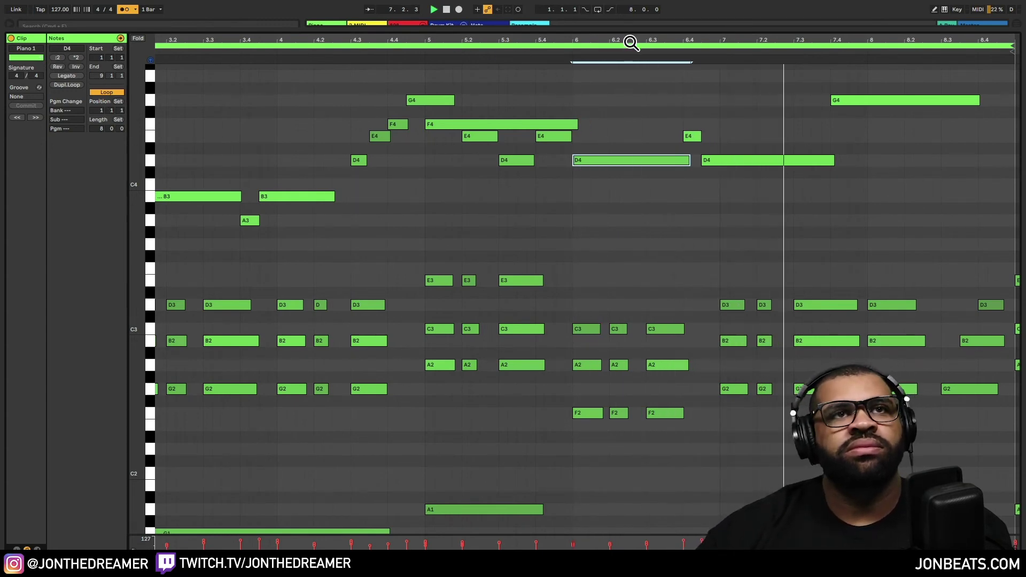
left_click_drag(630, 41, 479, 41)
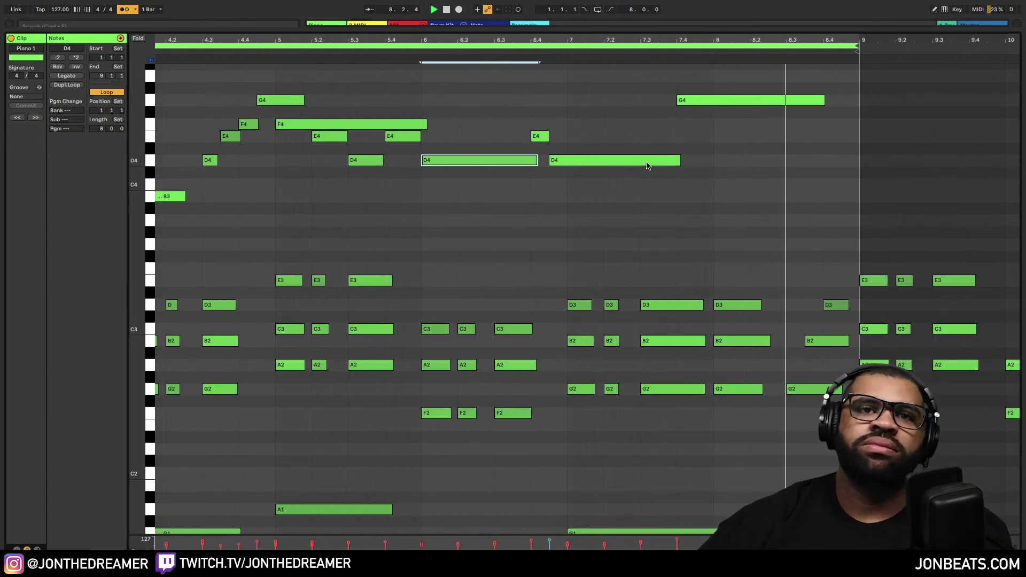
scroll(850, 273, "down", 3)
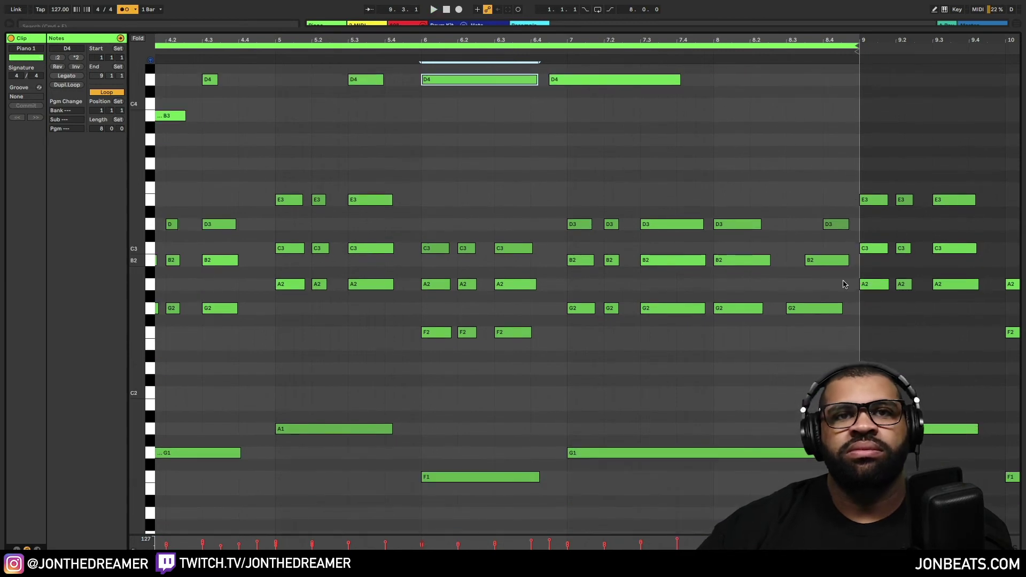
mouse_move(840, 332)
left_mouse_down()
mouse_move(851, 219)
mouse_move(861, 224)
mouse_move(846, 216)
mouse_move(851, 148)
mouse_move(875, 156)
left_mouse_up()
left_click(850, 214)
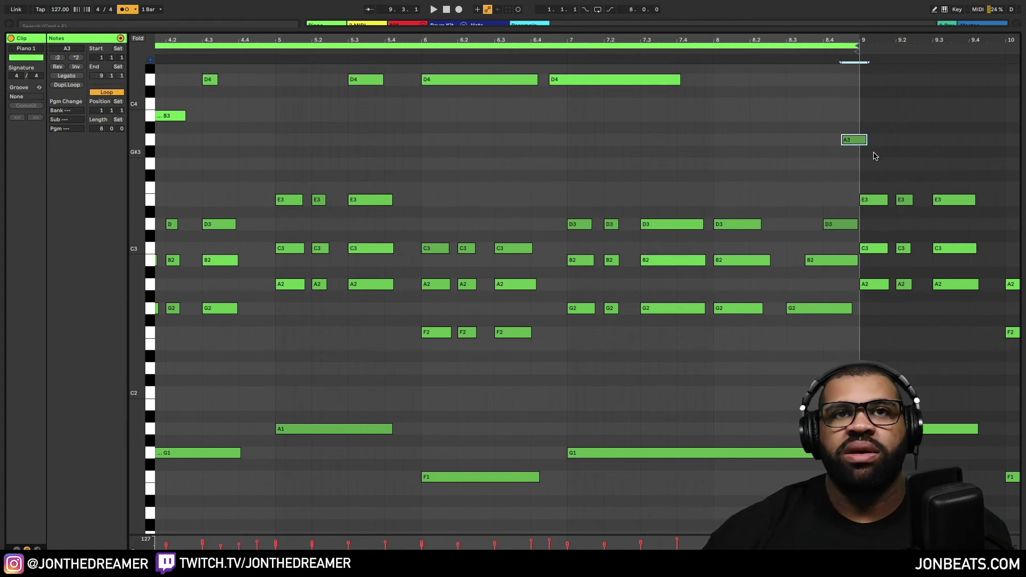
Zoom the piano roll to show the whole 8-bar clip and play it from the start.
left_click(749, 148)
right_click(749, 149)
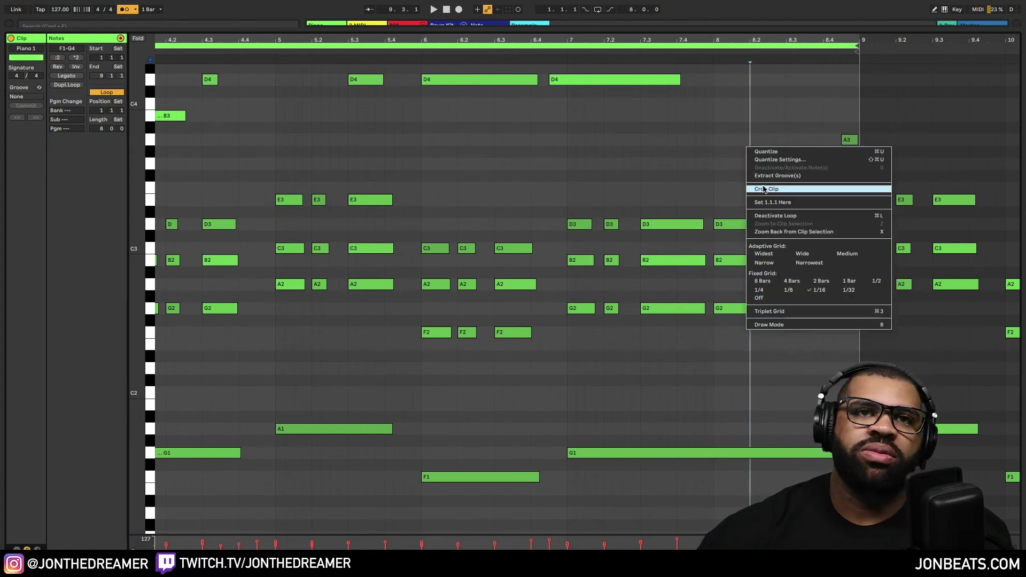
left_click(764, 189)
key("space")
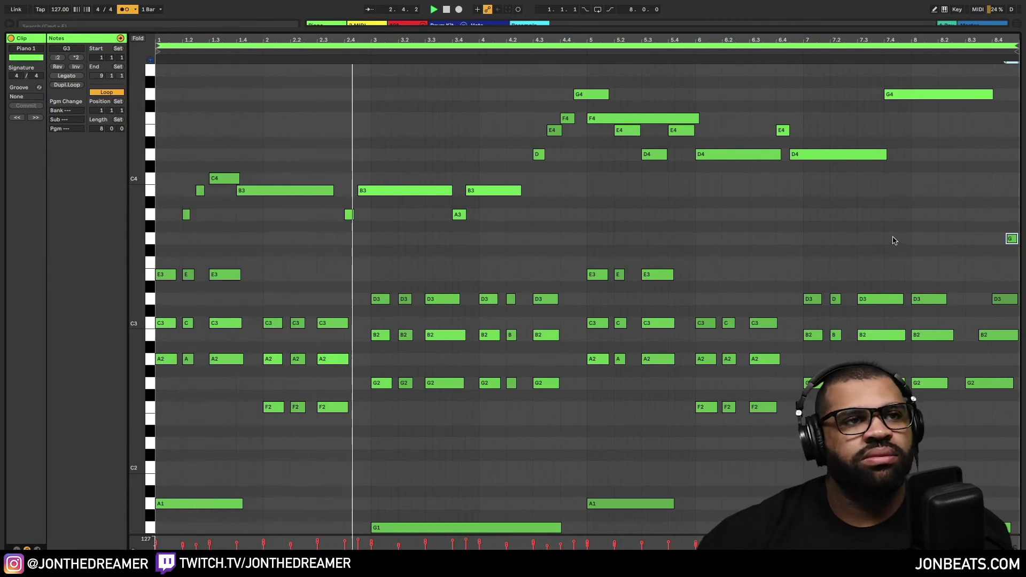
scroll(895, 241, "down", 3)
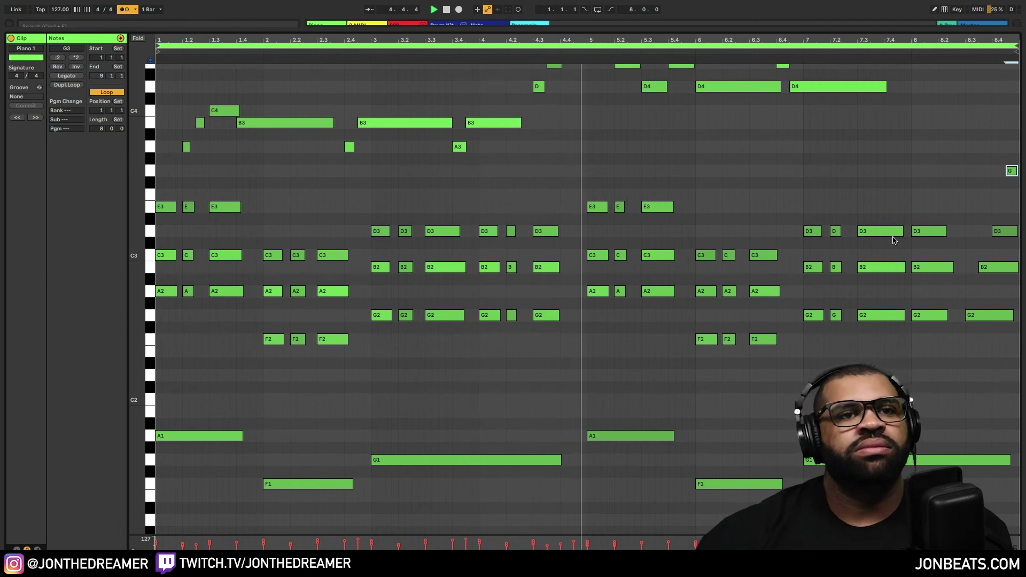
scroll(895, 240, "up", 2)
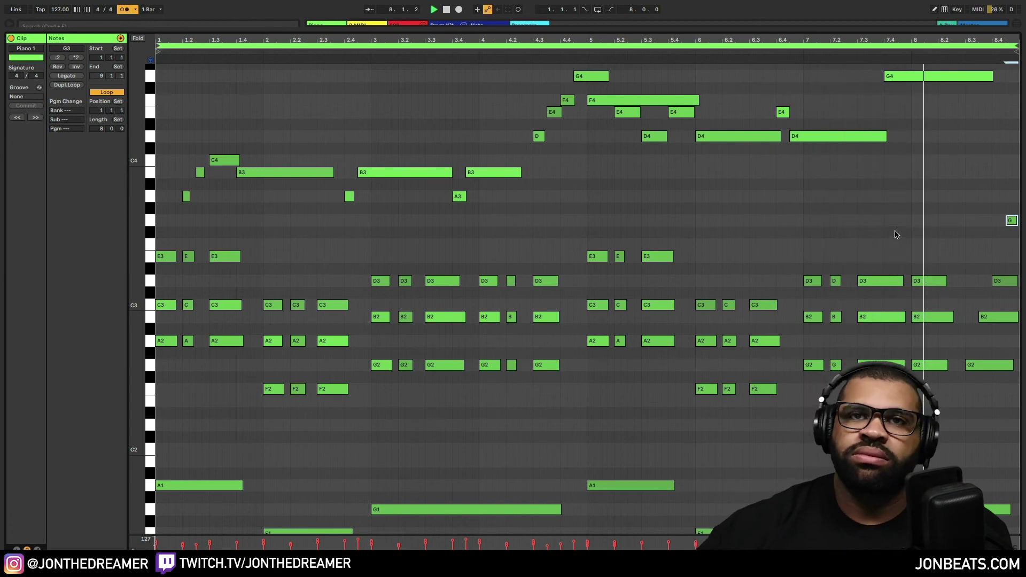
Open the clip's Quantize Settings, keeping Quantize To on Current Grid.
right_click(601, 205)
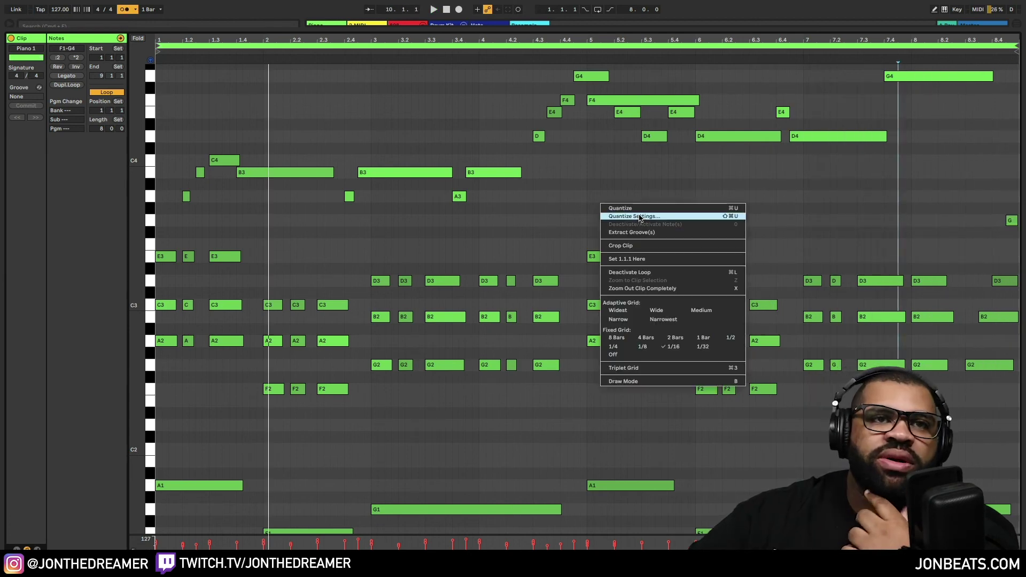
left_click(640, 217)
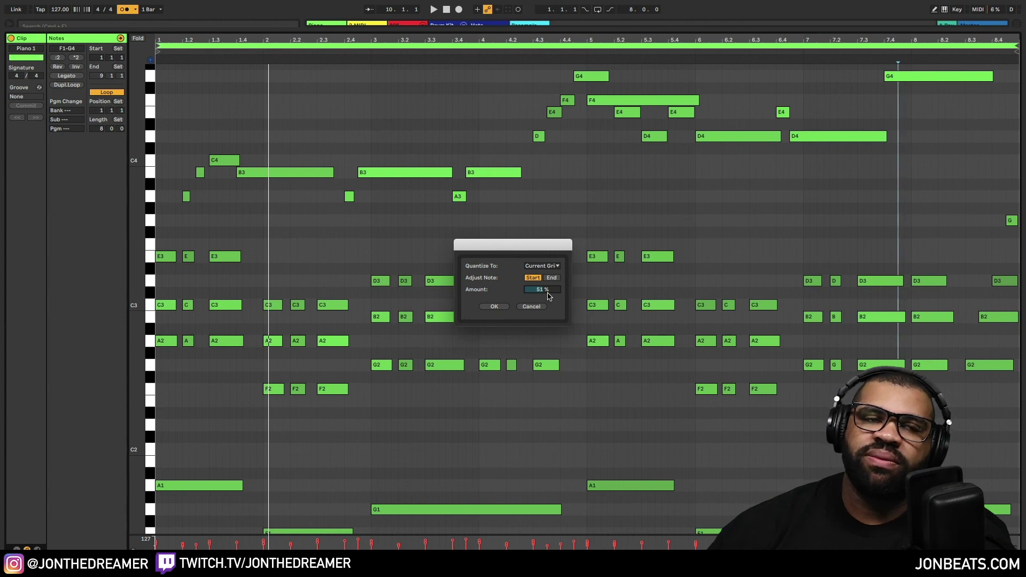
left_click(556, 265)
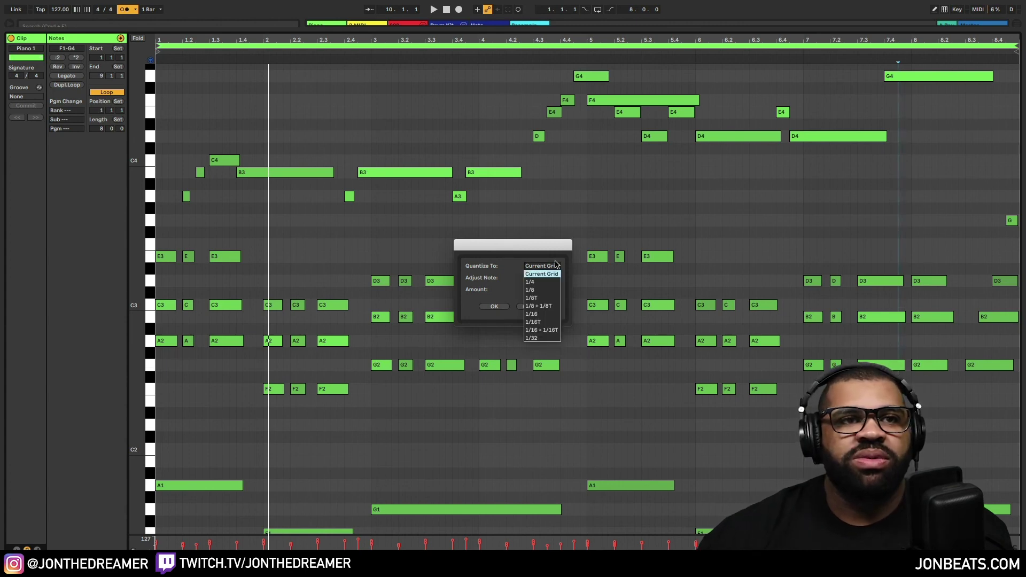
left_click(543, 273)
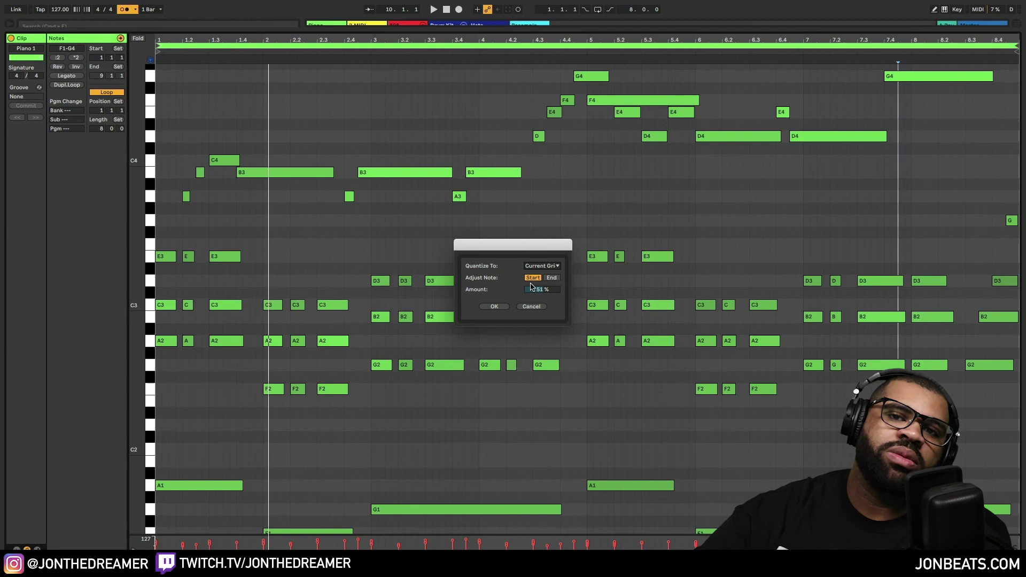